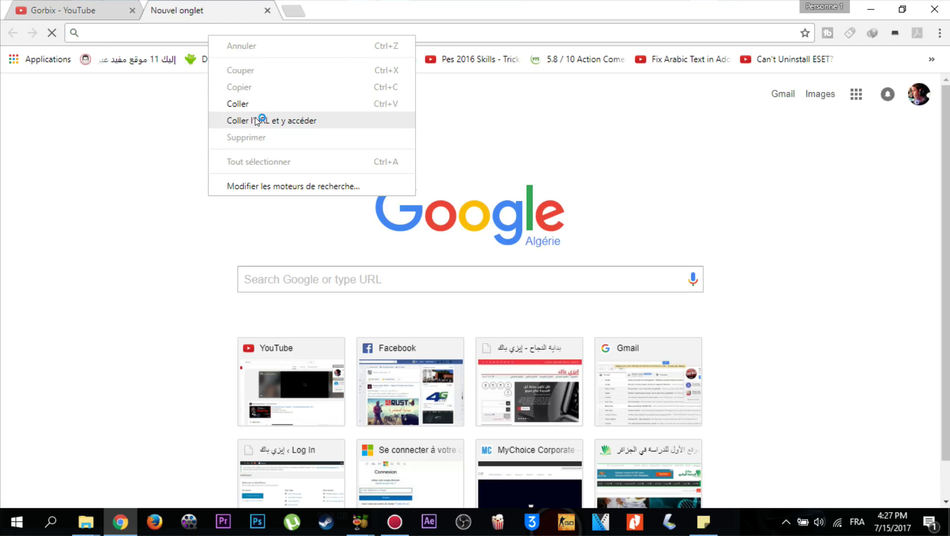
Step: Open handbrake.fr in the new Chrome tab and select the domain text in the address bar
click(233, 121)
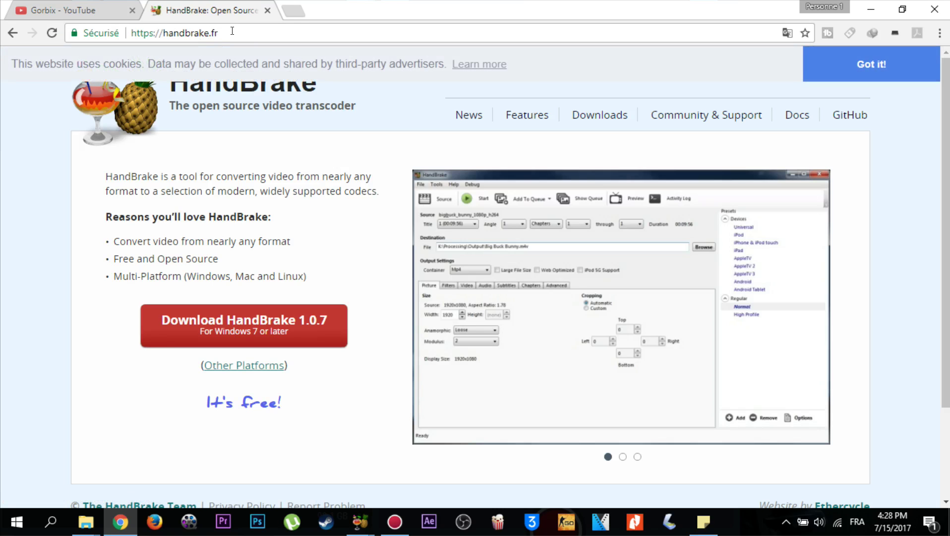
drag(218, 33, 173, 34)
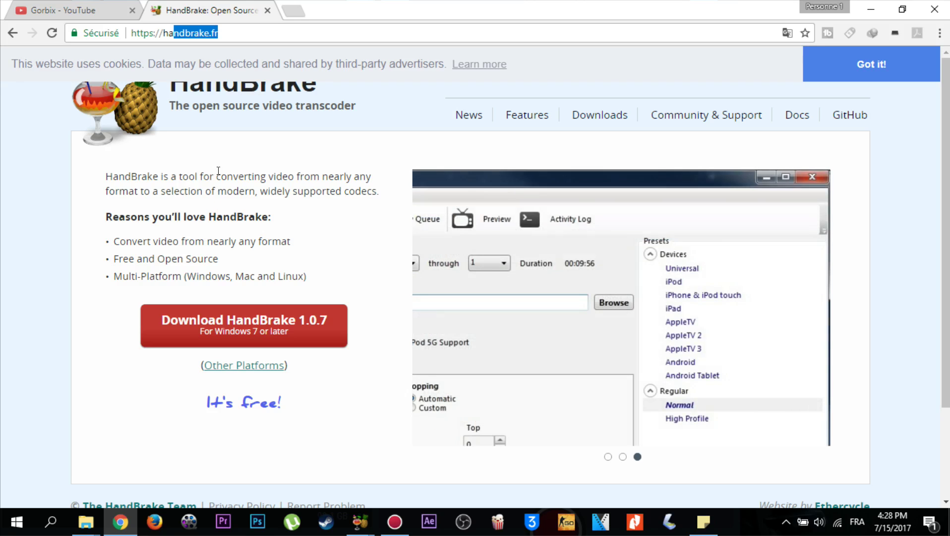
click(361, 522)
Step: Open HandBrake's single-file source picker, cancel it without choosing a video, and return to YouTube
click(309, 454)
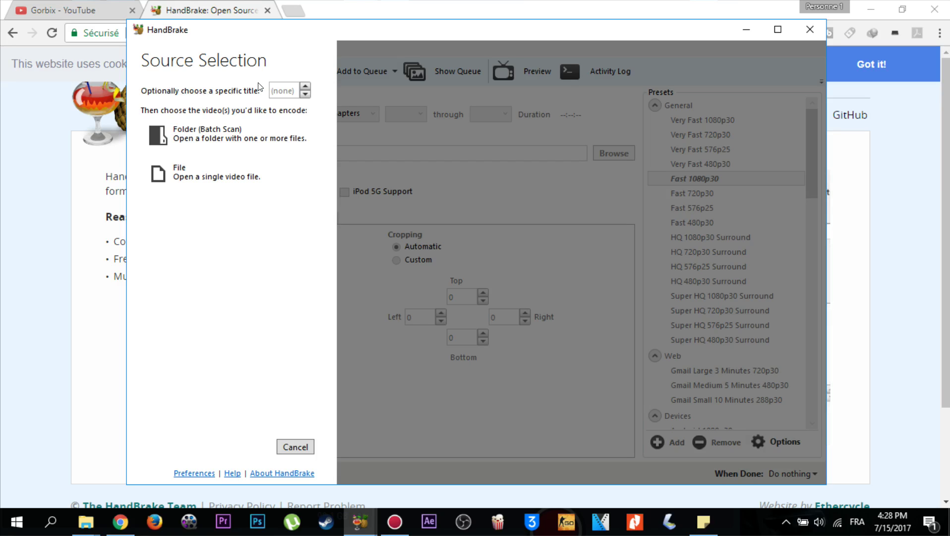
click(176, 175)
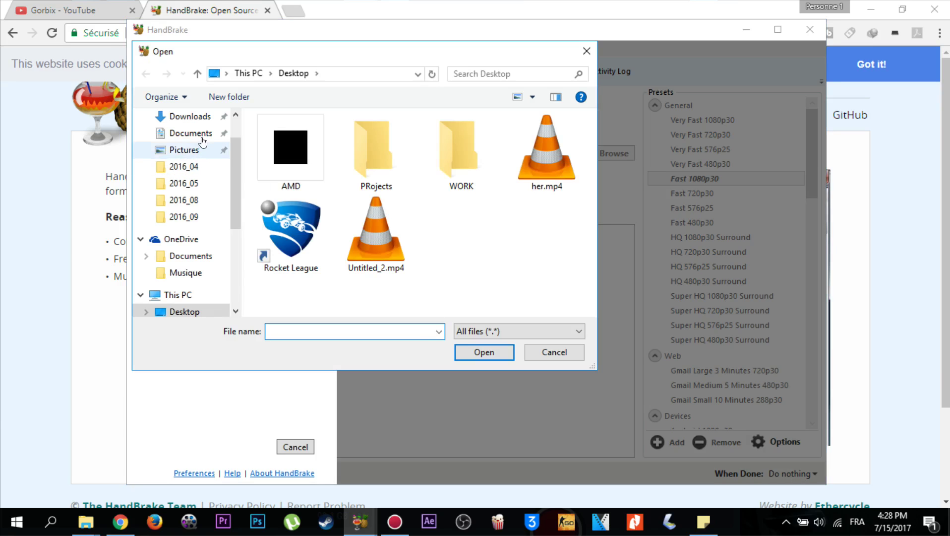
scroll(179, 169, up, 1)
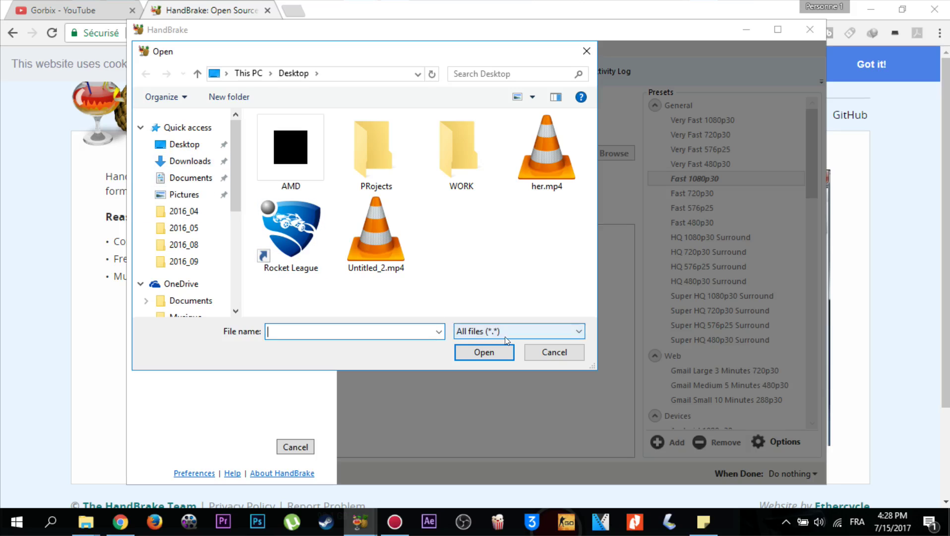
click(554, 352)
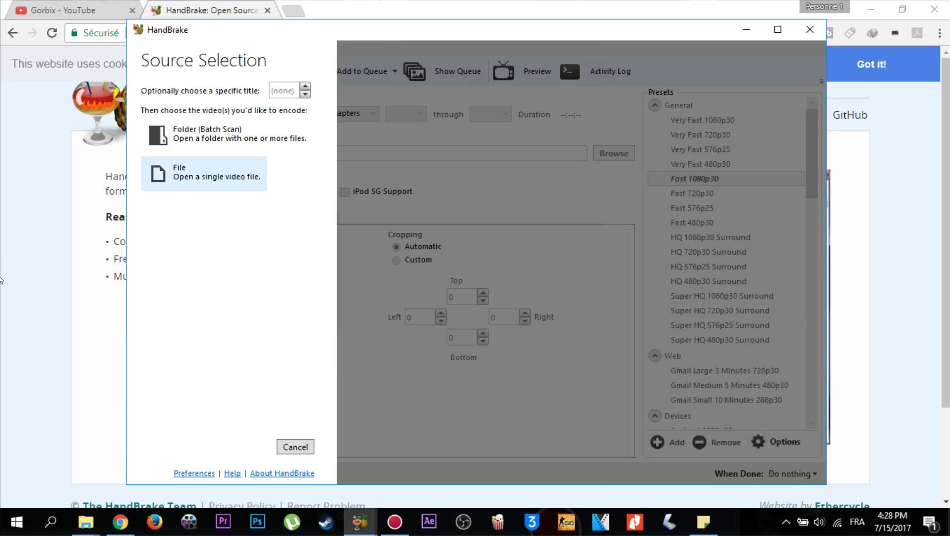
key(alt+Tab)
click(75, 4)
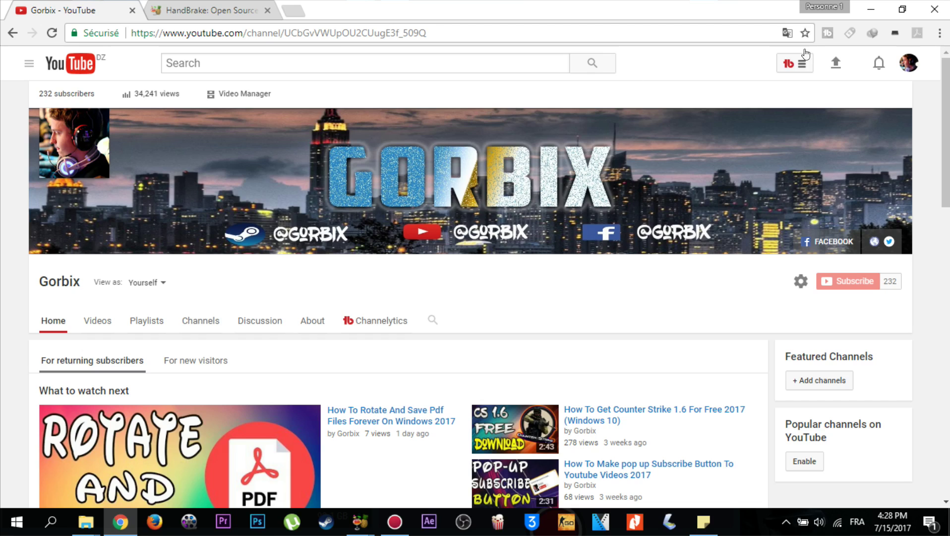
Step: Start a YouTube upload of Untitled_2.mp4 from the Desktop
click(836, 63)
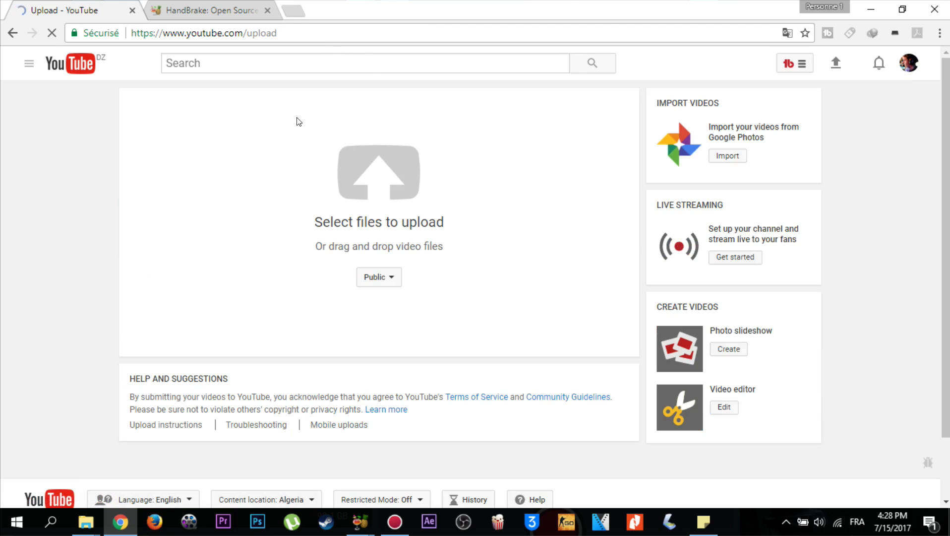
click(390, 179)
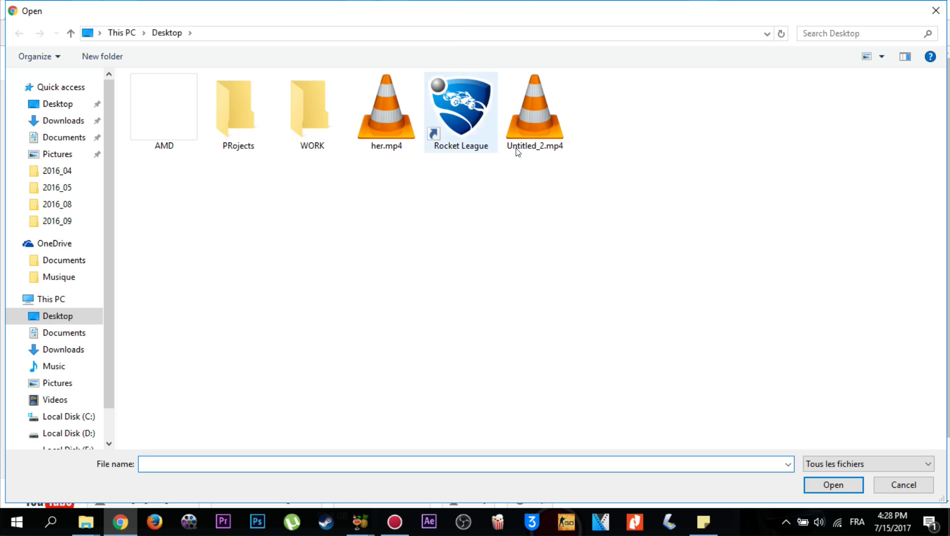
click(546, 118)
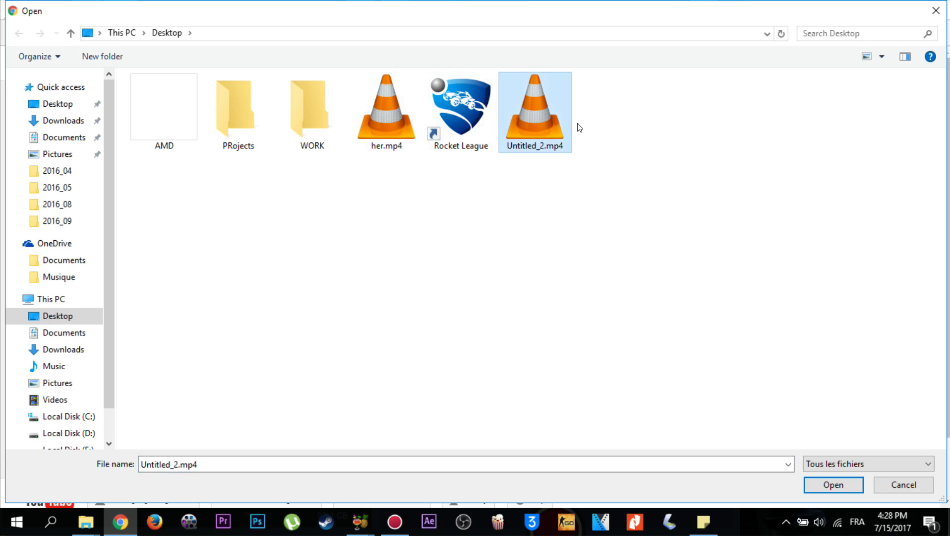
click(838, 486)
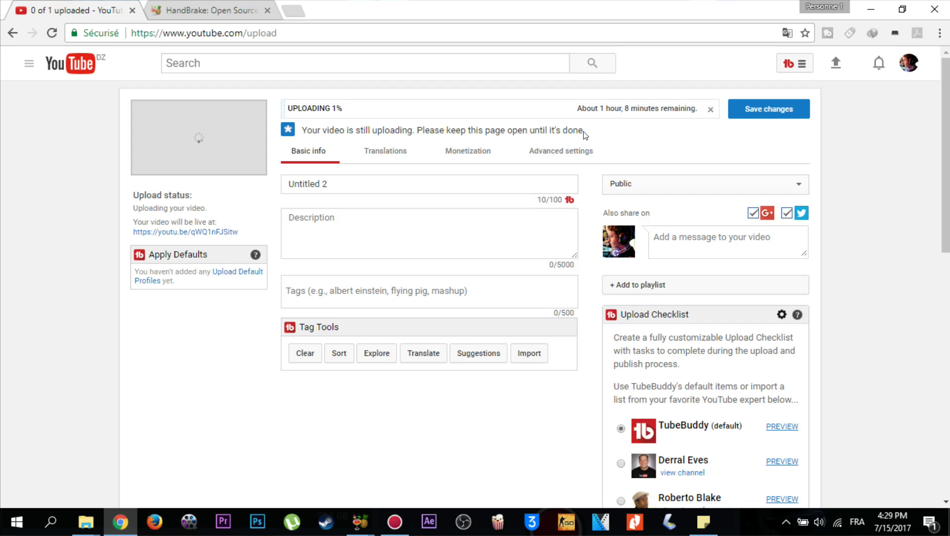
Step: Cancel the running Untitled_2.mp4 upload and confirm the cancellation
click(711, 113)
click(540, 291)
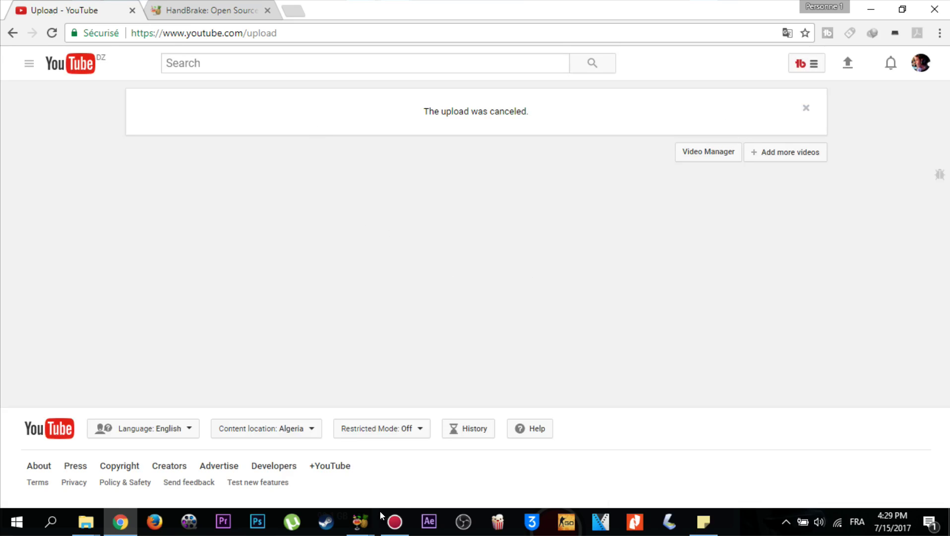
click(365, 527)
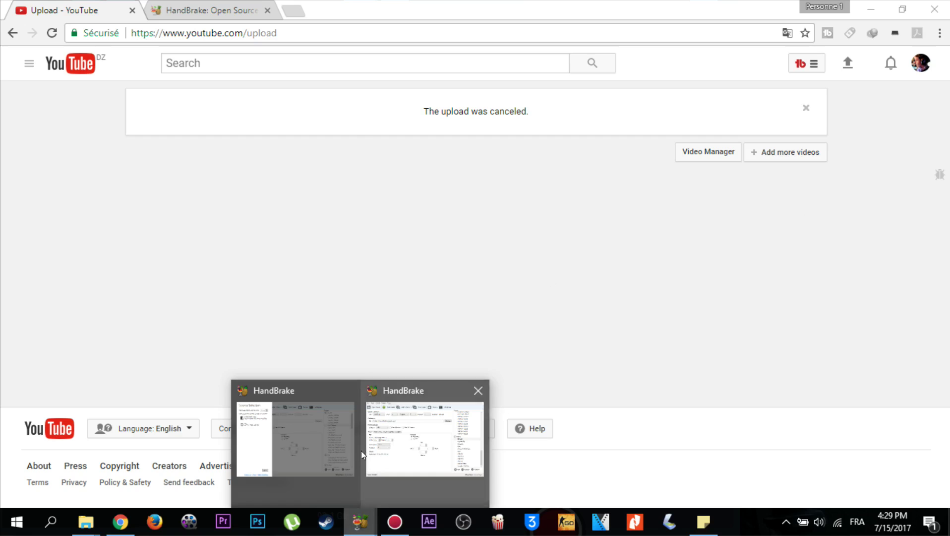
Step: Load Untitled_2.mp4 as the HandBrake source video
click(425, 420)
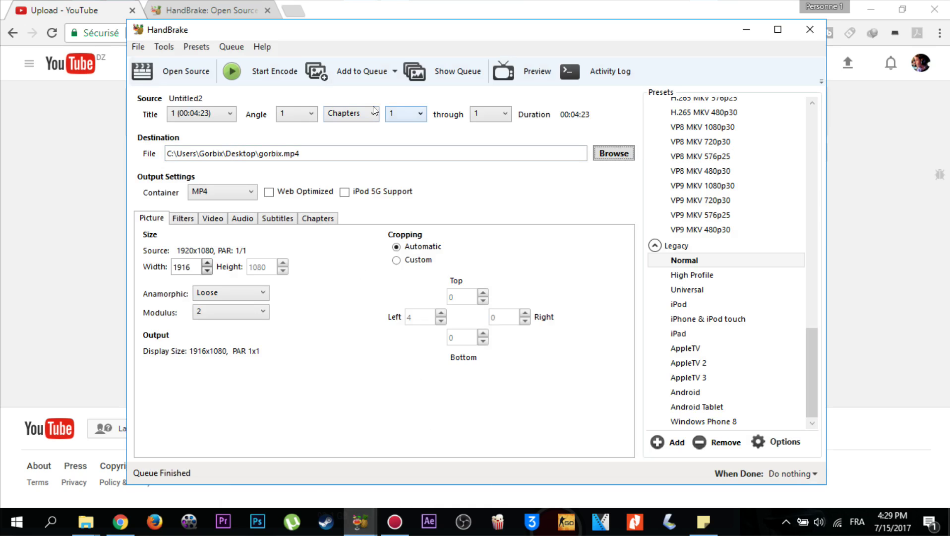
click(360, 522)
click(303, 431)
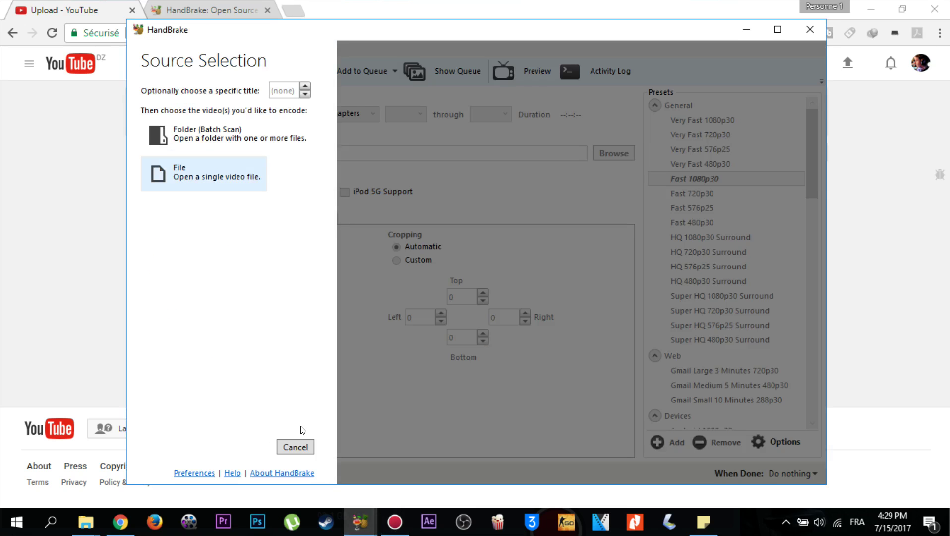
click(200, 168)
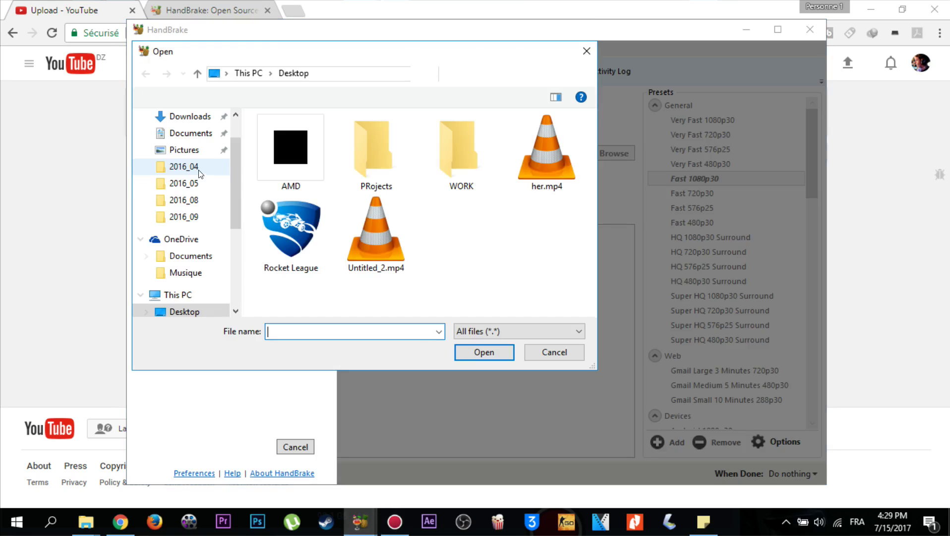
click(373, 239)
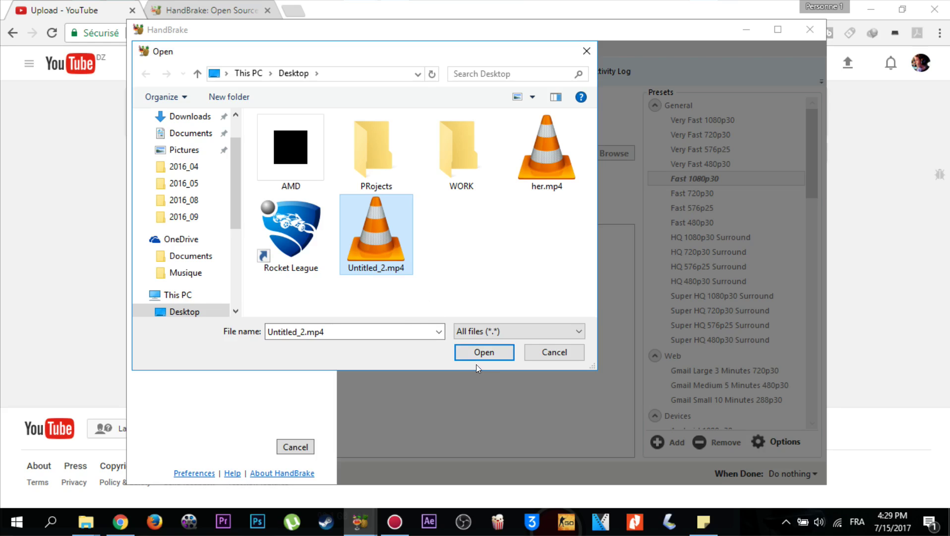
click(489, 357)
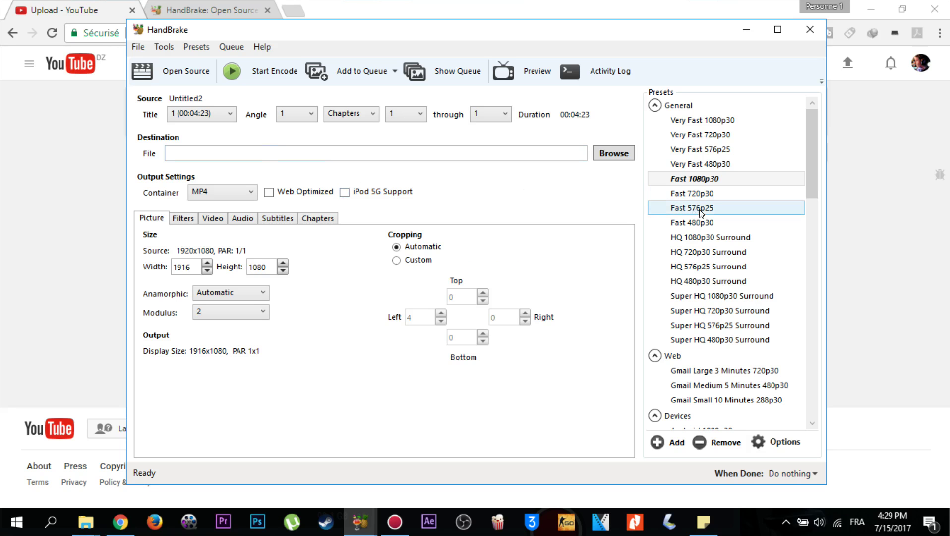
Step: Apply the Legacy Normal preset from the Presets list
drag(811, 189, 811, 395)
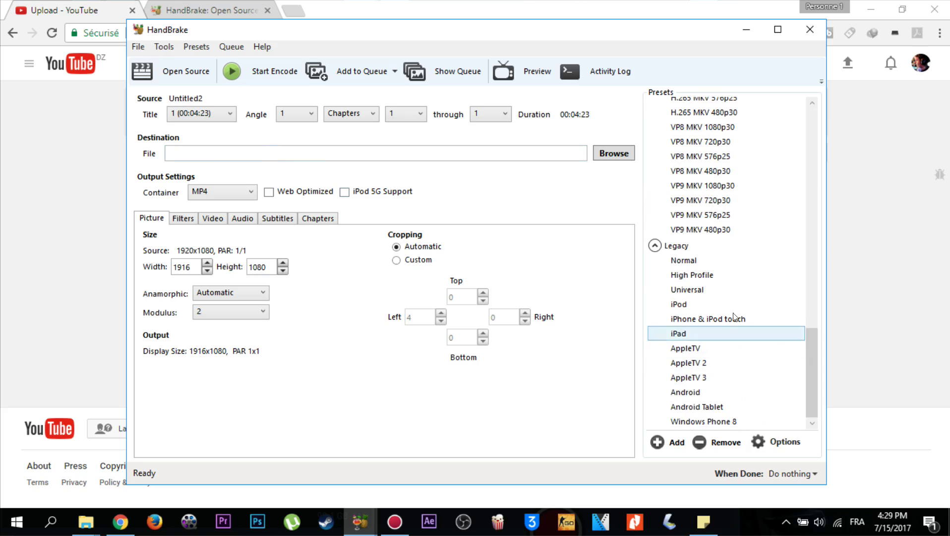
scroll(789, 190, up, 10)
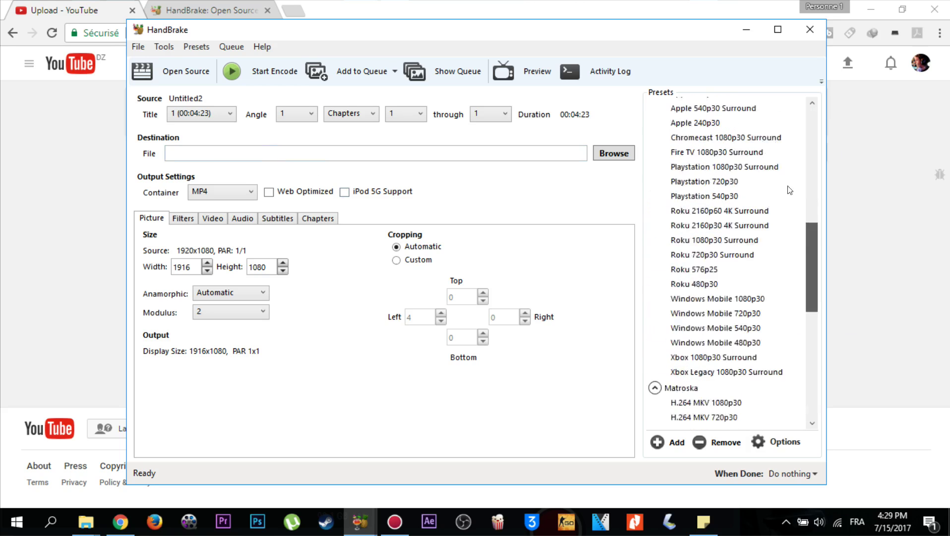
scroll(790, 190, up, 10)
drag(808, 121, 804, 361)
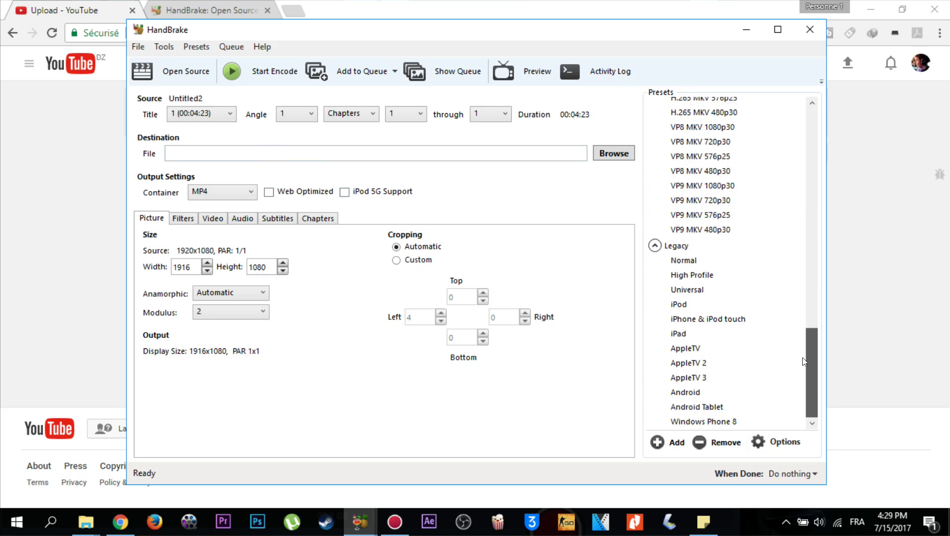
click(680, 261)
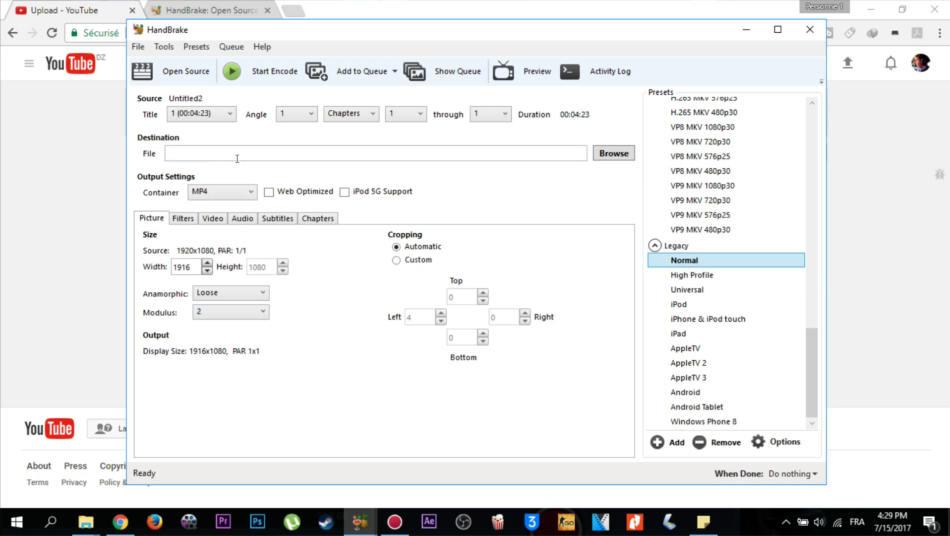
click(615, 152)
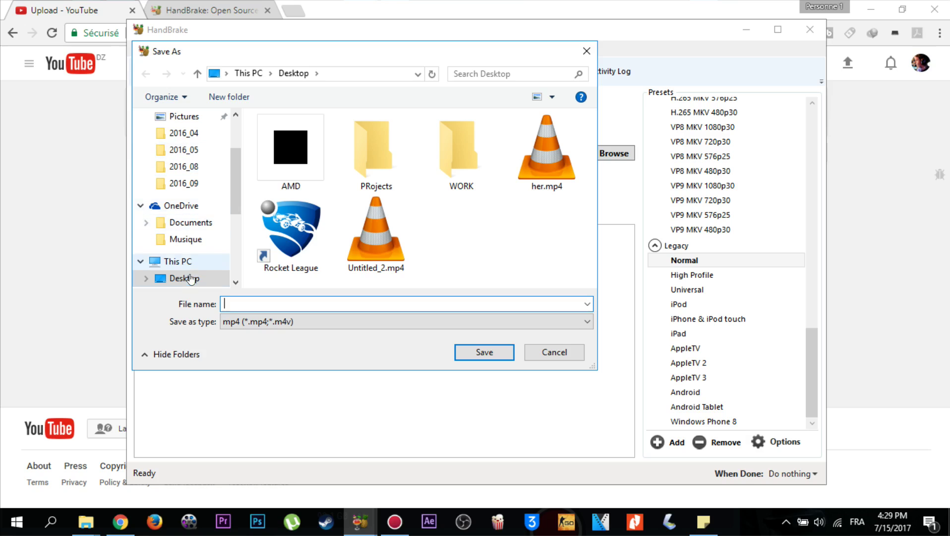
Step: Save the output as gorbix.mp4 on the Desktop, start encoding, and show the desktop
text(good)
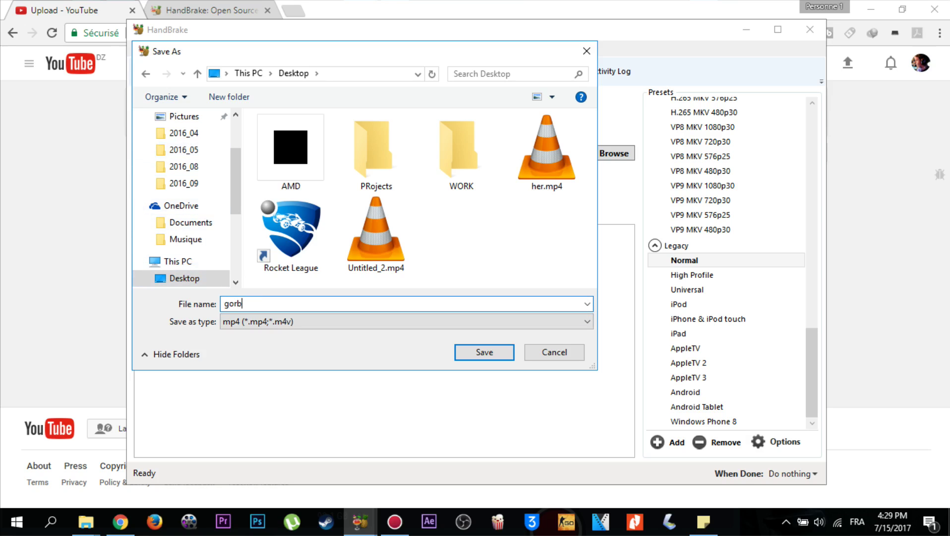
click(481, 351)
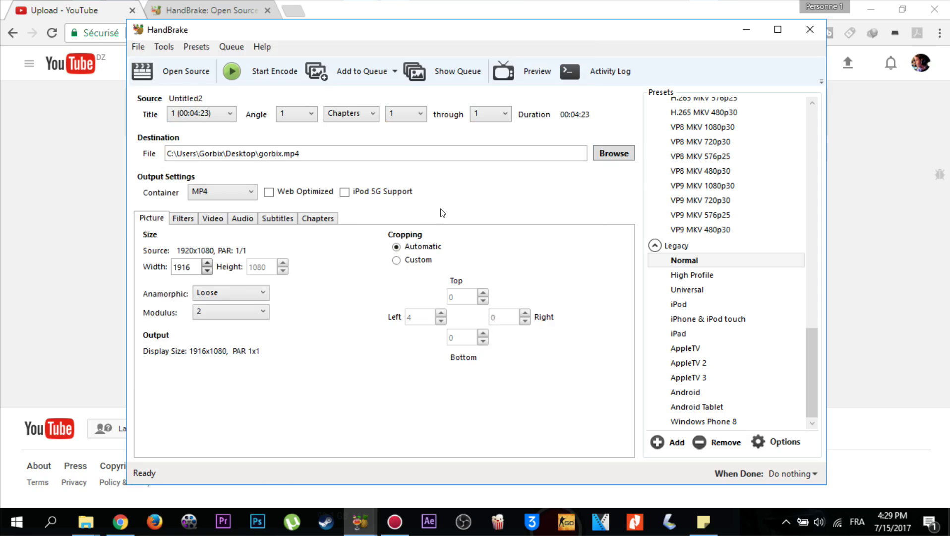
click(234, 71)
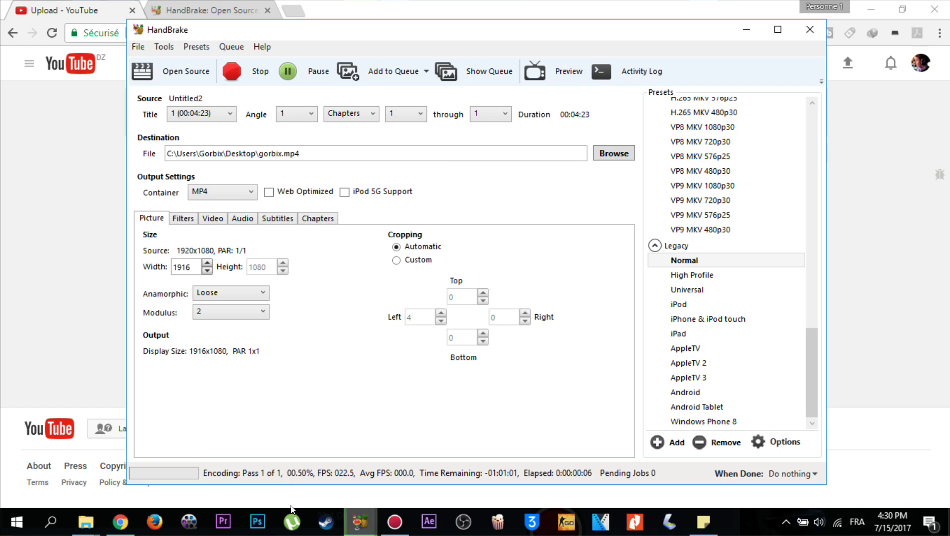
key(super+d)
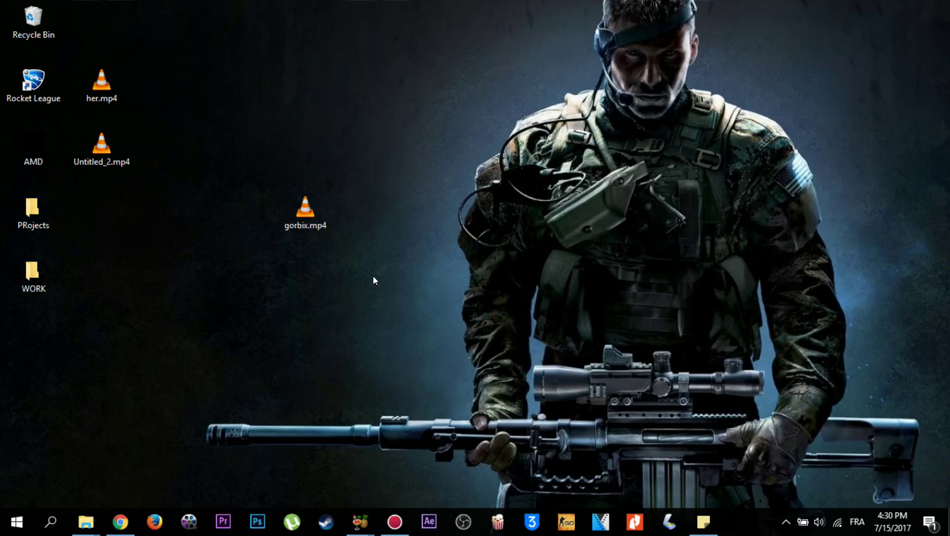
click(120, 522)
Step: Start uploading gorbix.mp4 from the Desktop to YouTube
click(848, 64)
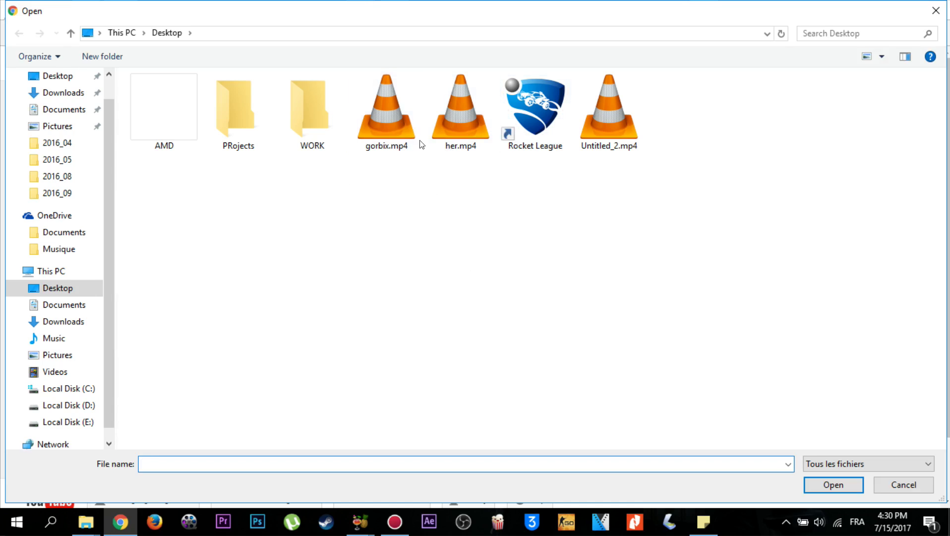
click(387, 141)
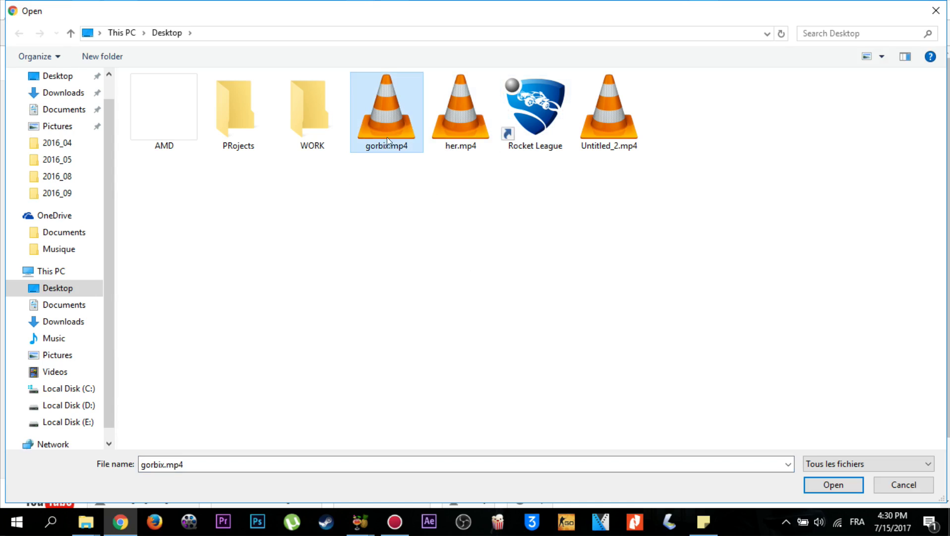
click(842, 488)
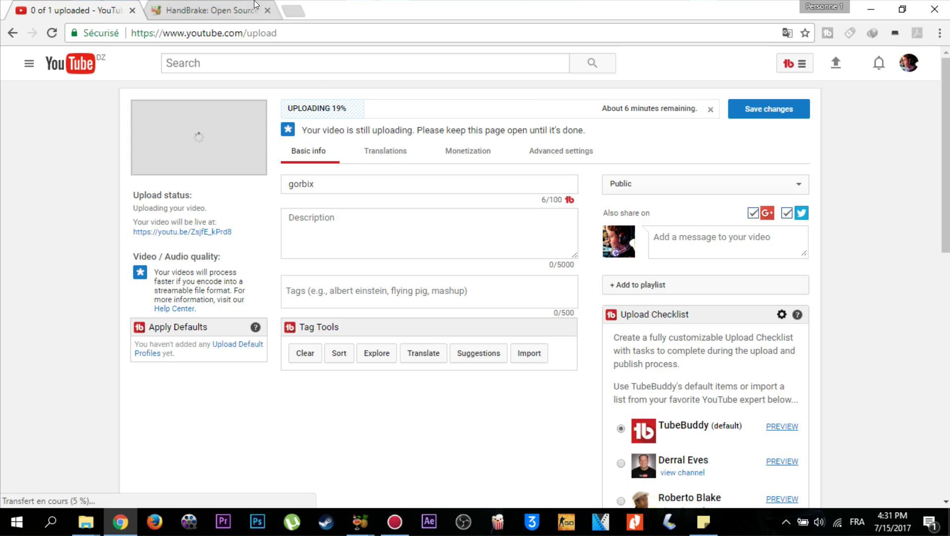
click(210, 10)
Step: Replace the HandBrake tab's address with 'gorbix' and open the Gorbix YouTube channel suggestion
click(234, 32)
text(gorbix)
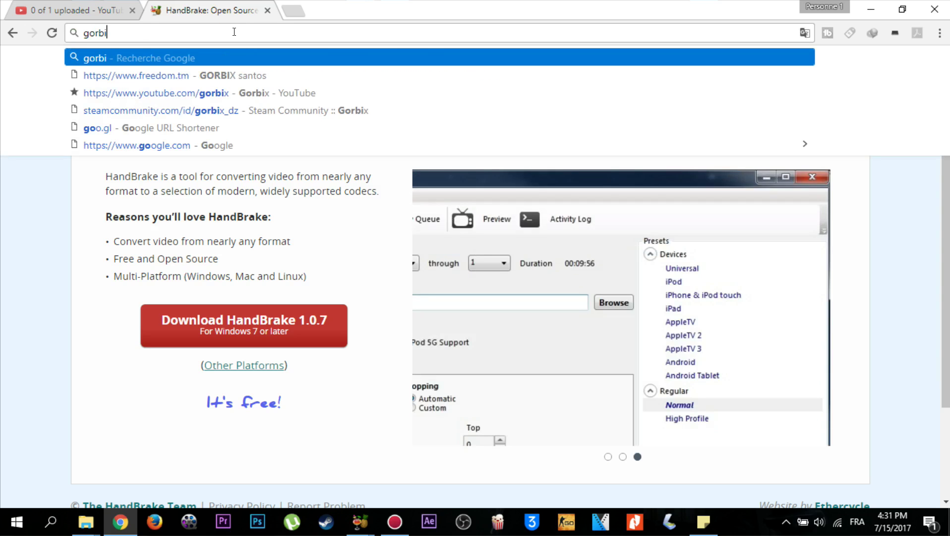
click(237, 90)
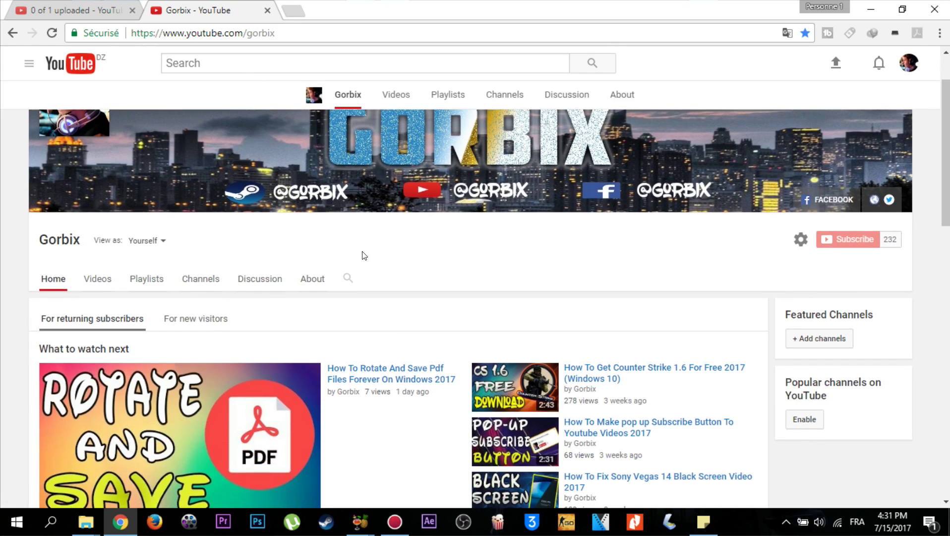
scroll(361, 255, up, 1)
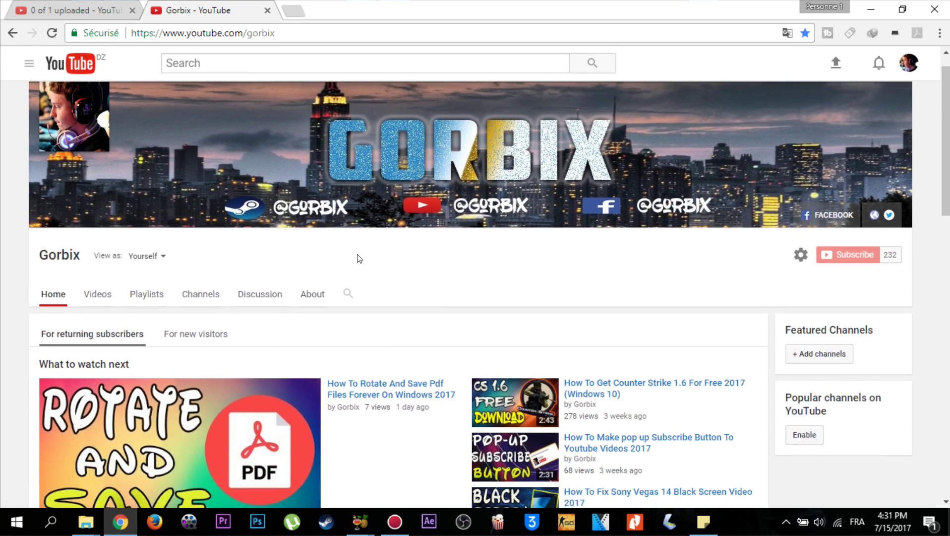